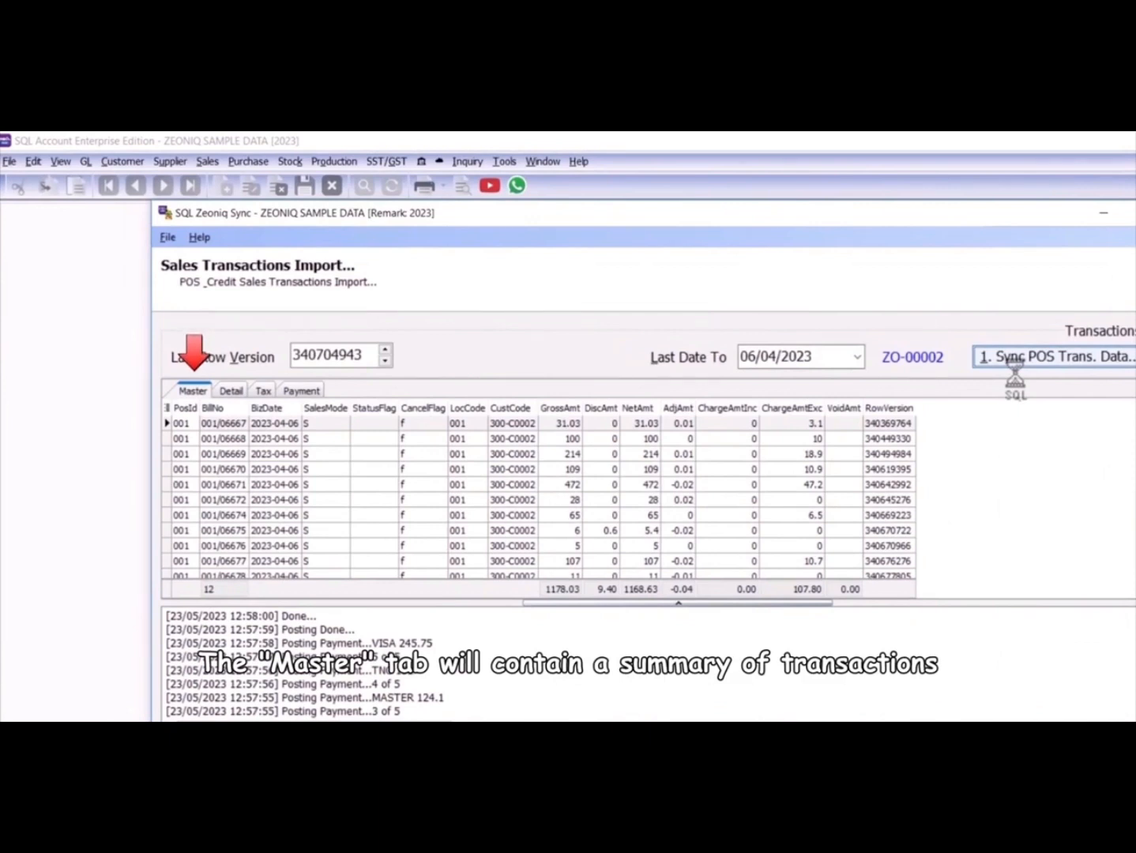
Review the imported bills in the Detail and Tax views, ending on the Payment summary
click(232, 392)
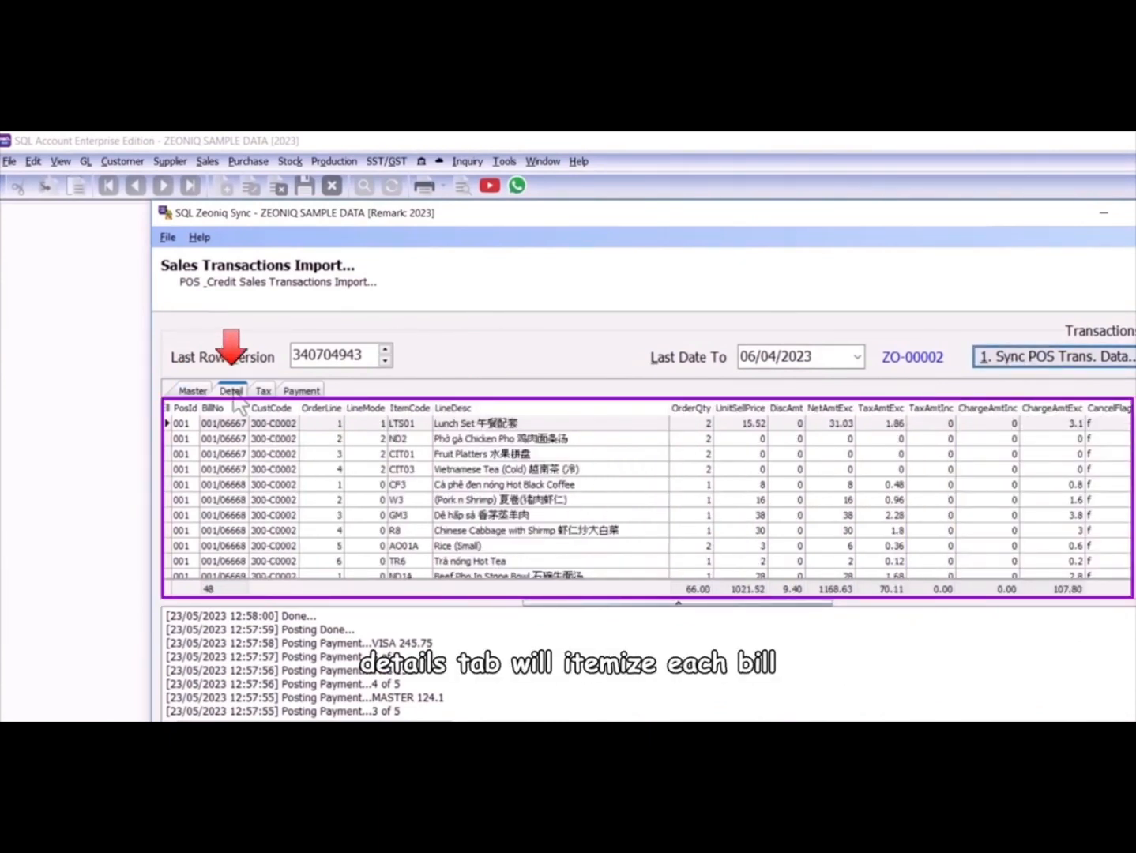
click(264, 394)
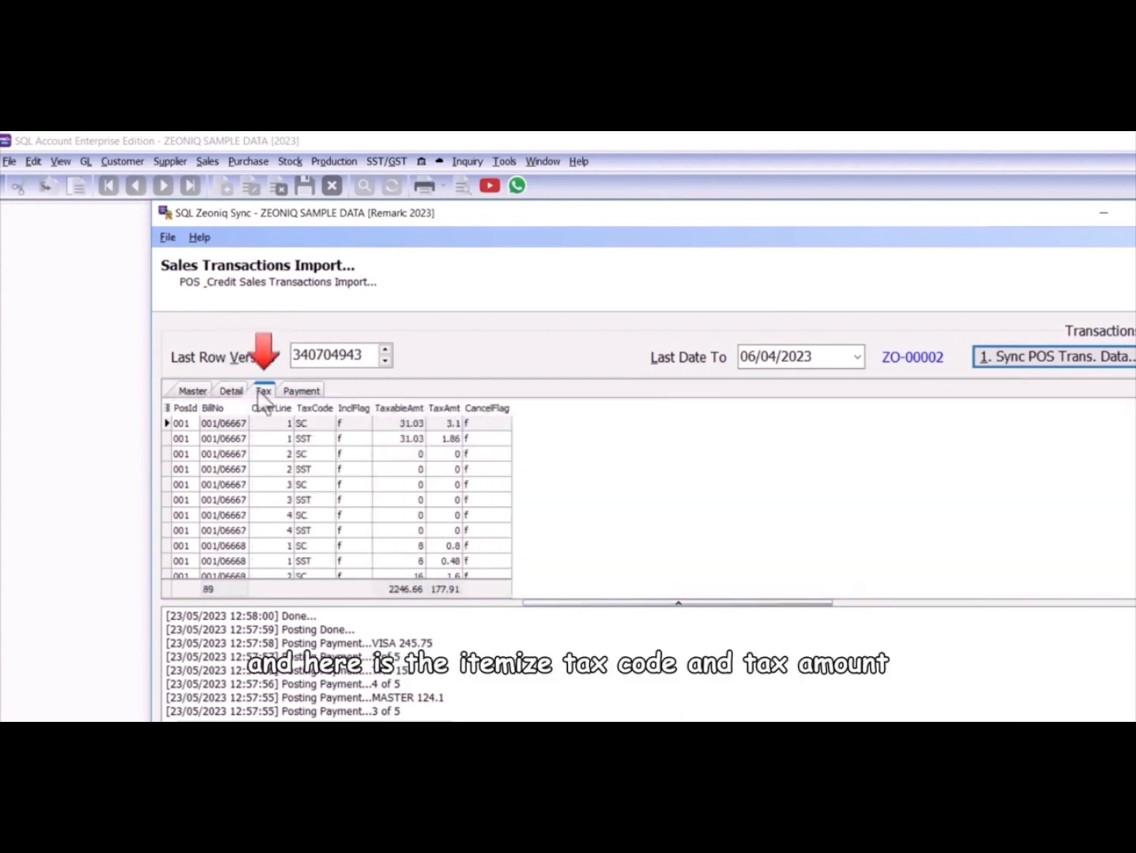
click(299, 392)
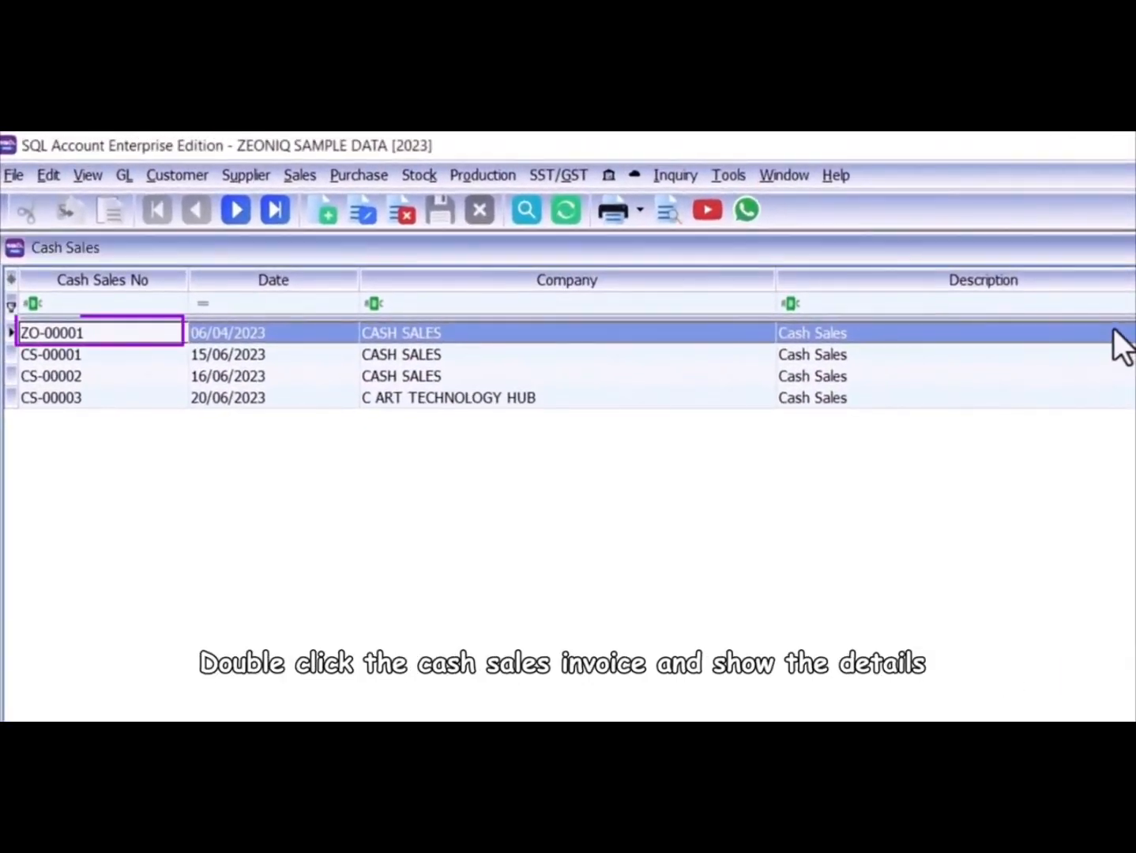
Open cash sale ZO-00001 from the Cash Sales list and view its More details
click(1110, 335)
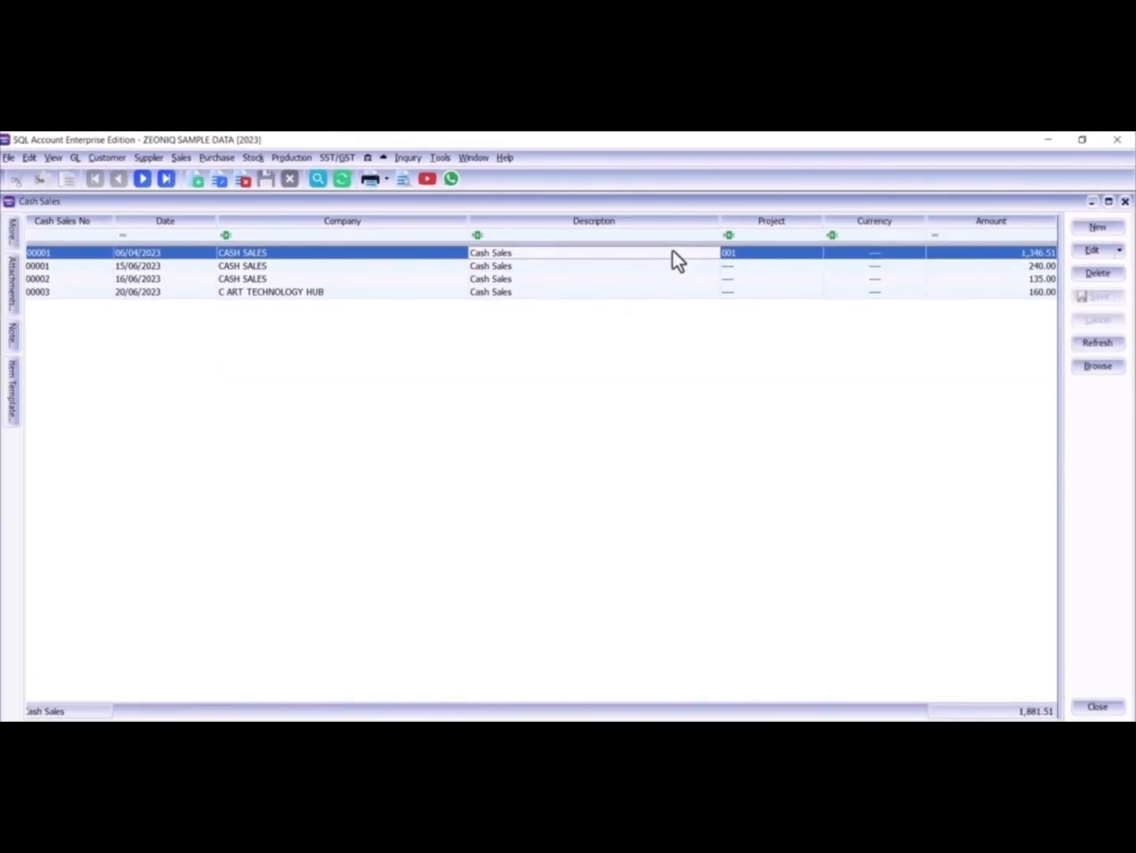
double_click(673, 250)
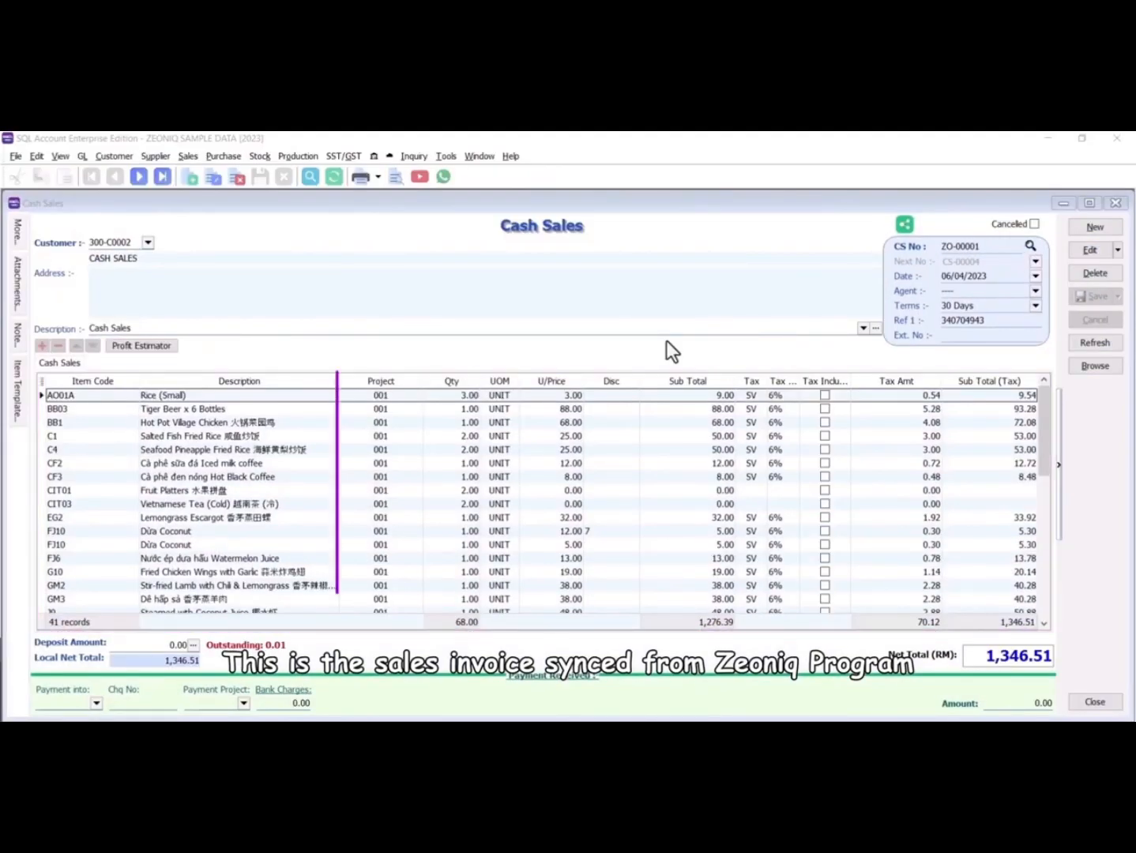
click(17, 240)
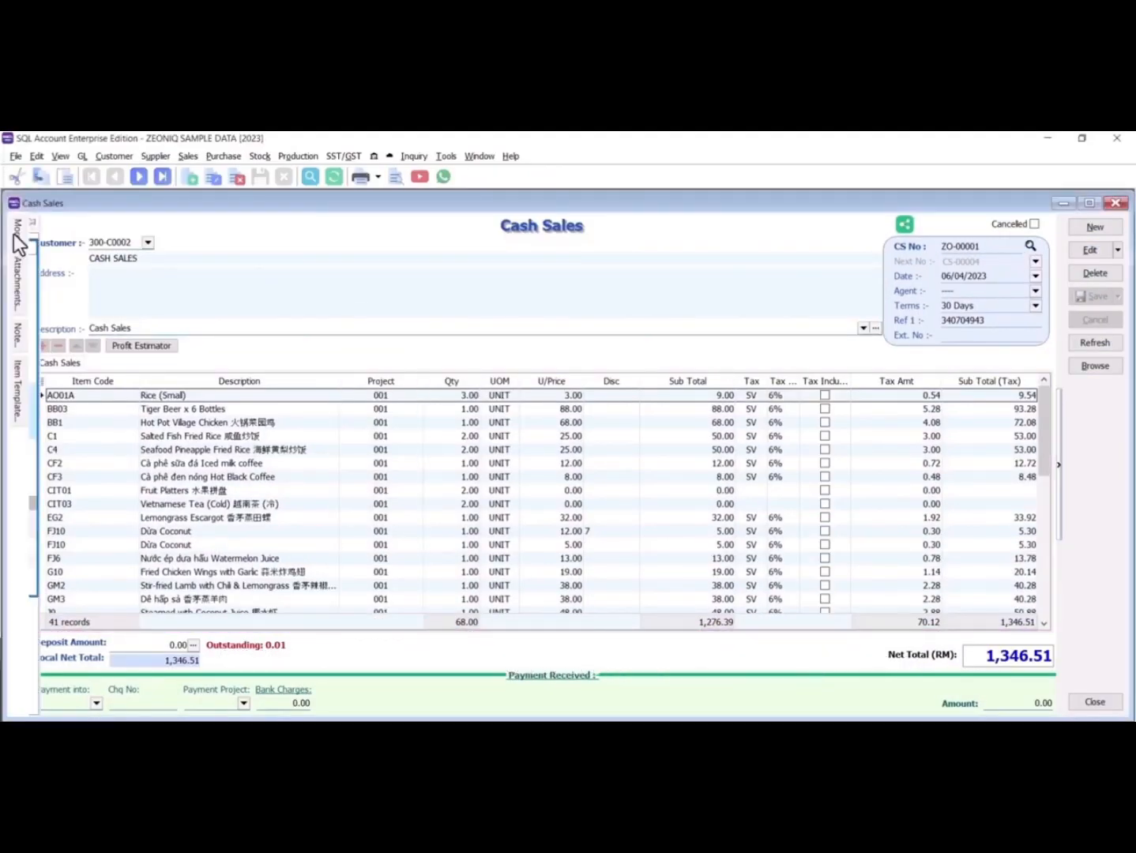
click(130, 251)
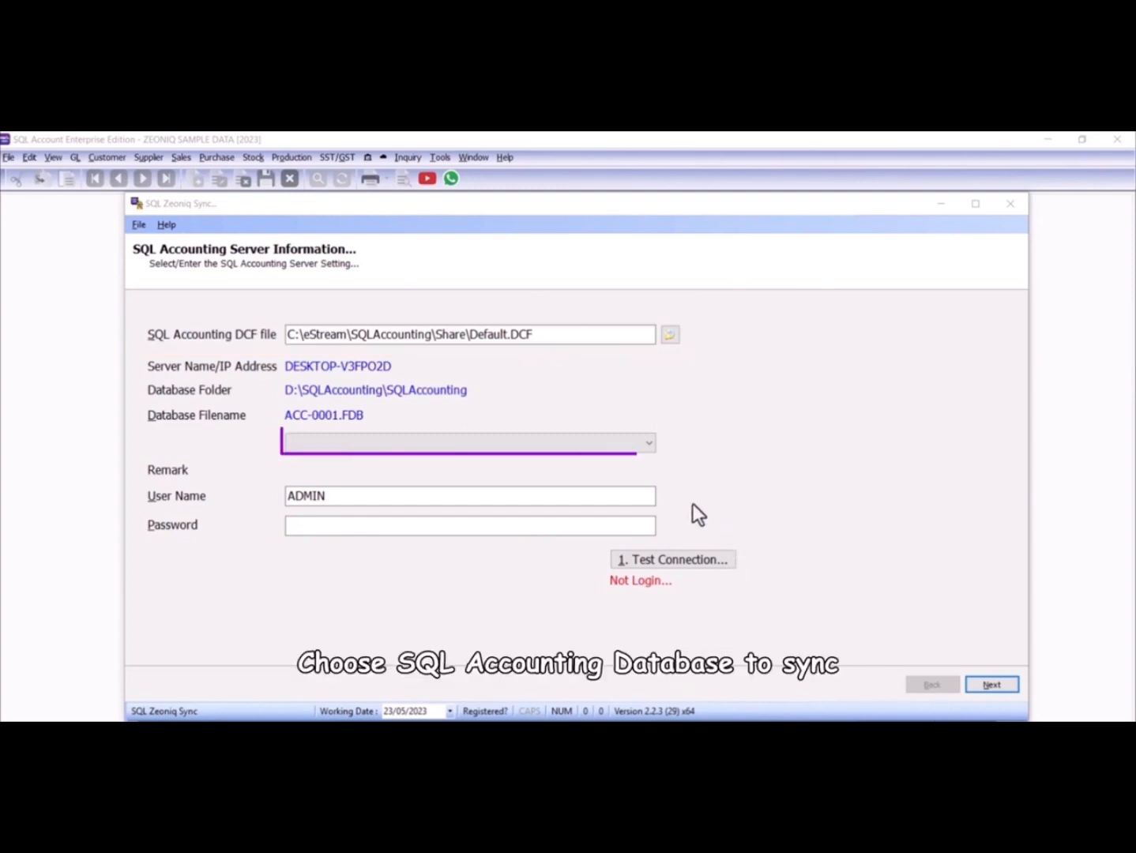
Select the ZEONIQ SAMPLE DATA database, enter the ADMIN user's password, and test the connection
click(636, 444)
click(559, 500)
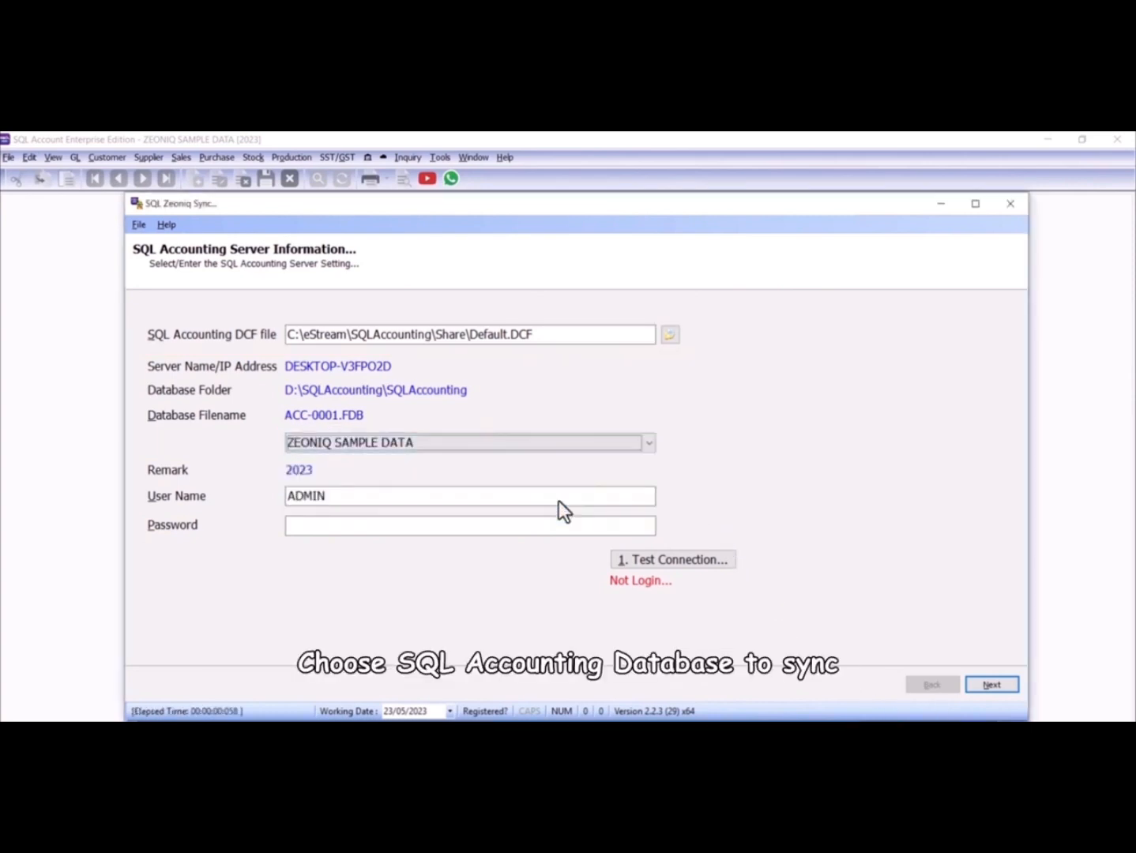
click(528, 528)
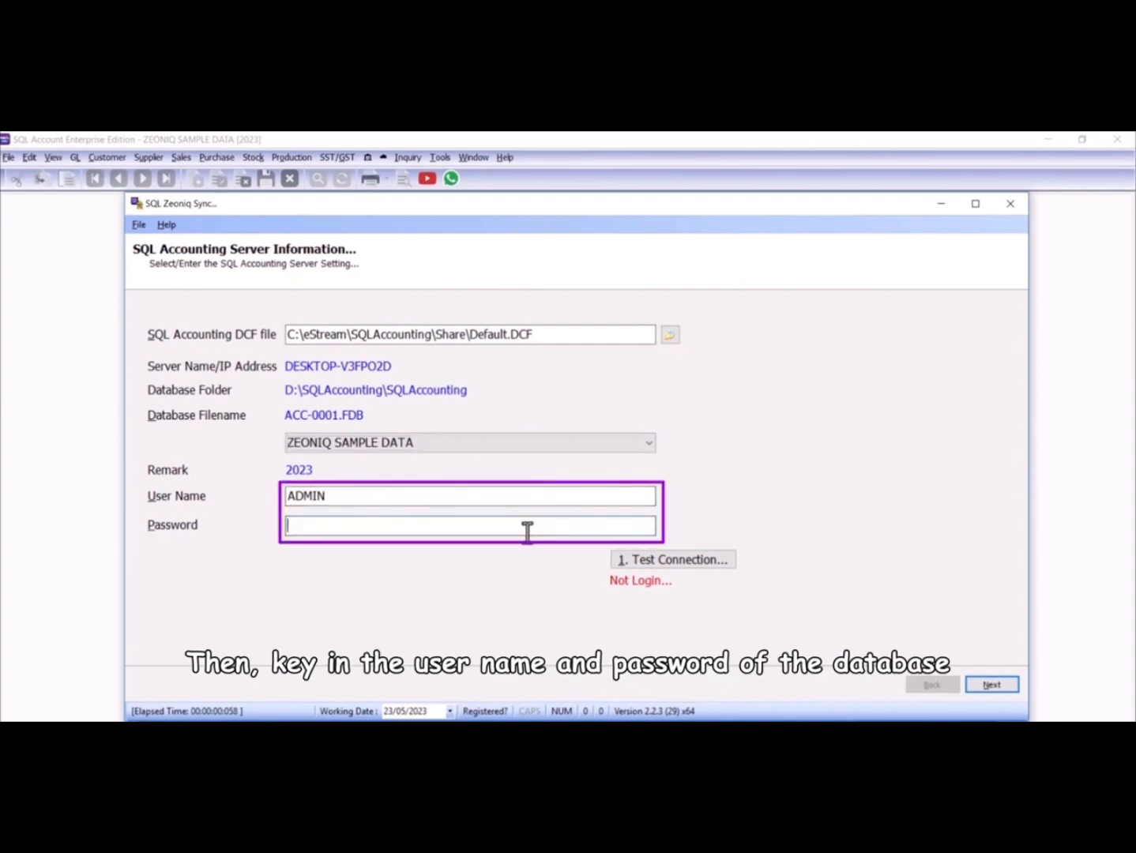
text(ADMIN)
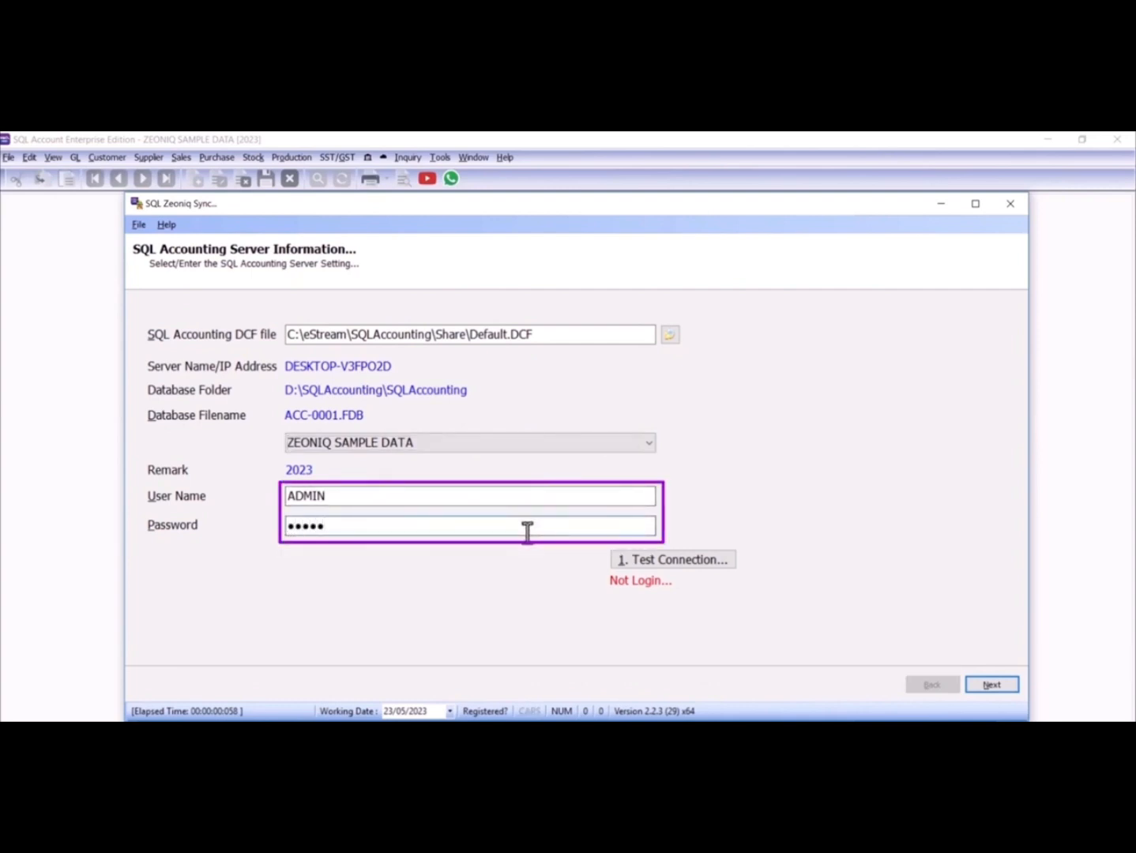
click(669, 561)
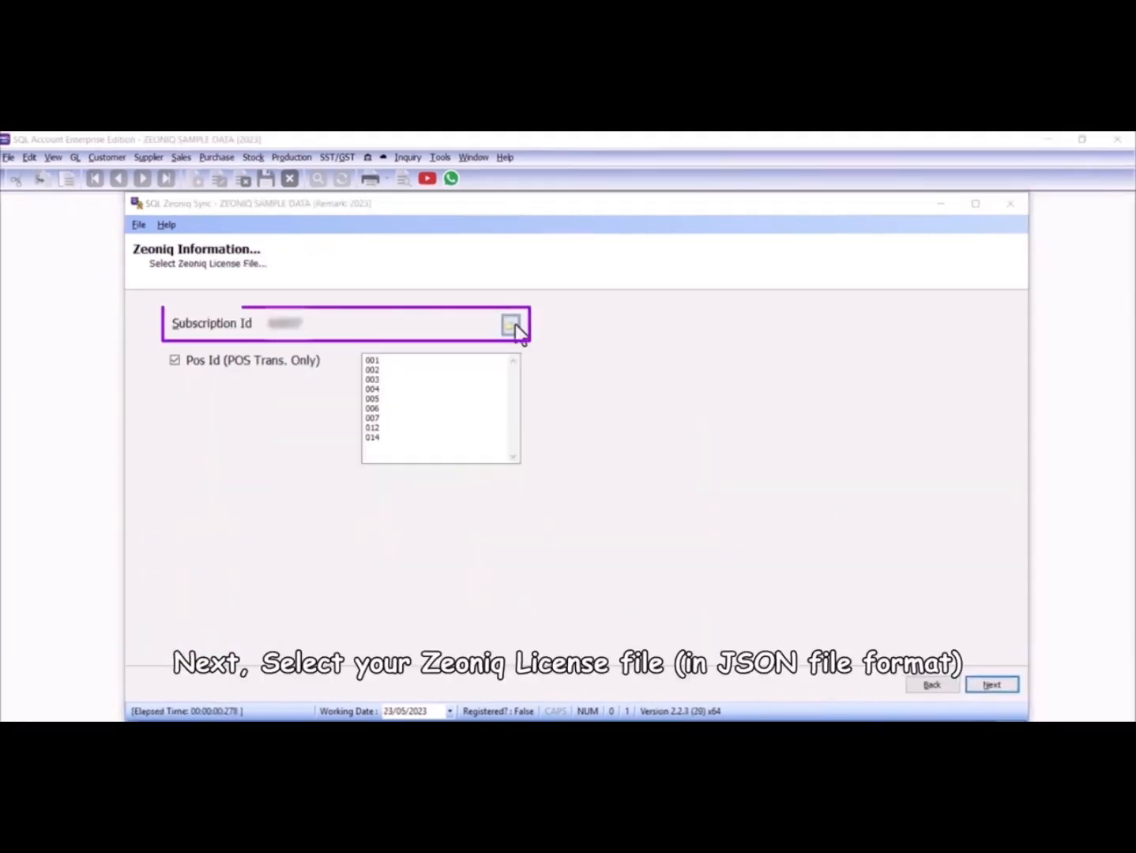
Load the JSON licence file for the Subscription Id and continue to Maintenance Data
click(512, 325)
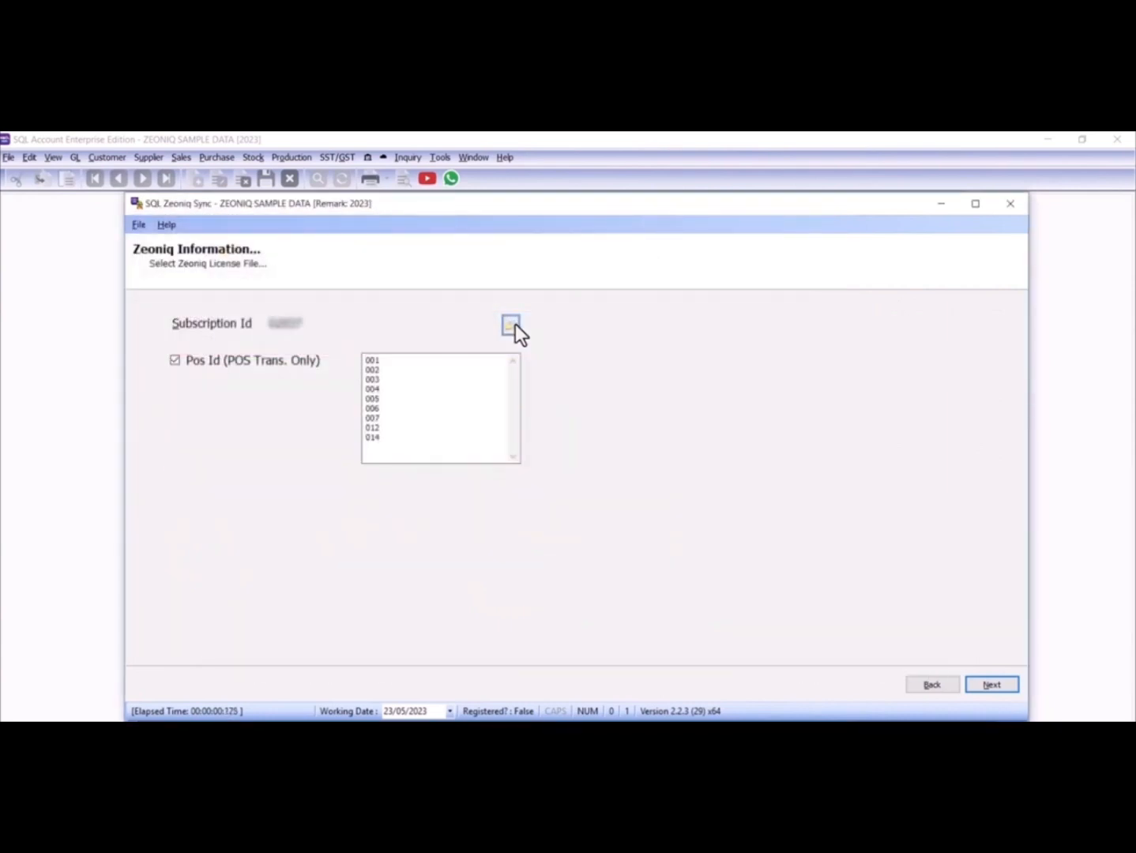
click(976, 690)
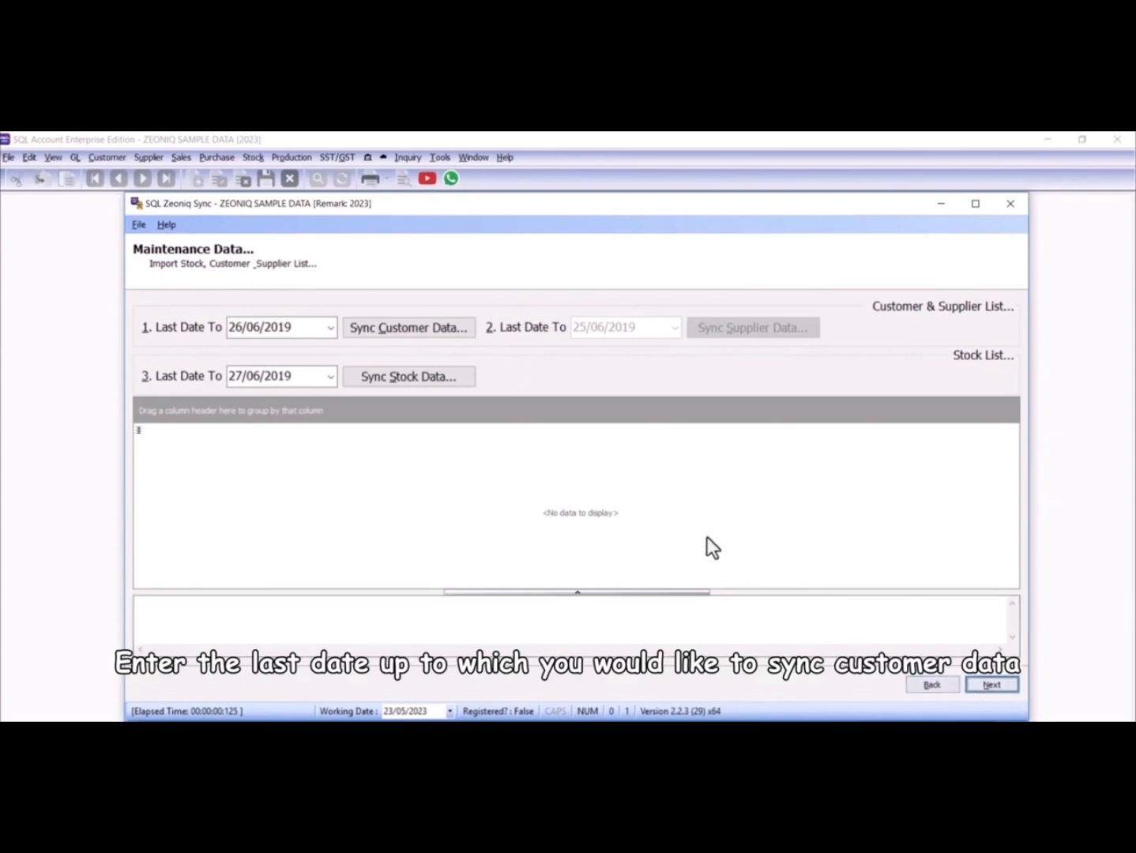
Run Sync Customer Data and Sync Stock Data to import POS customers and stock items
click(462, 339)
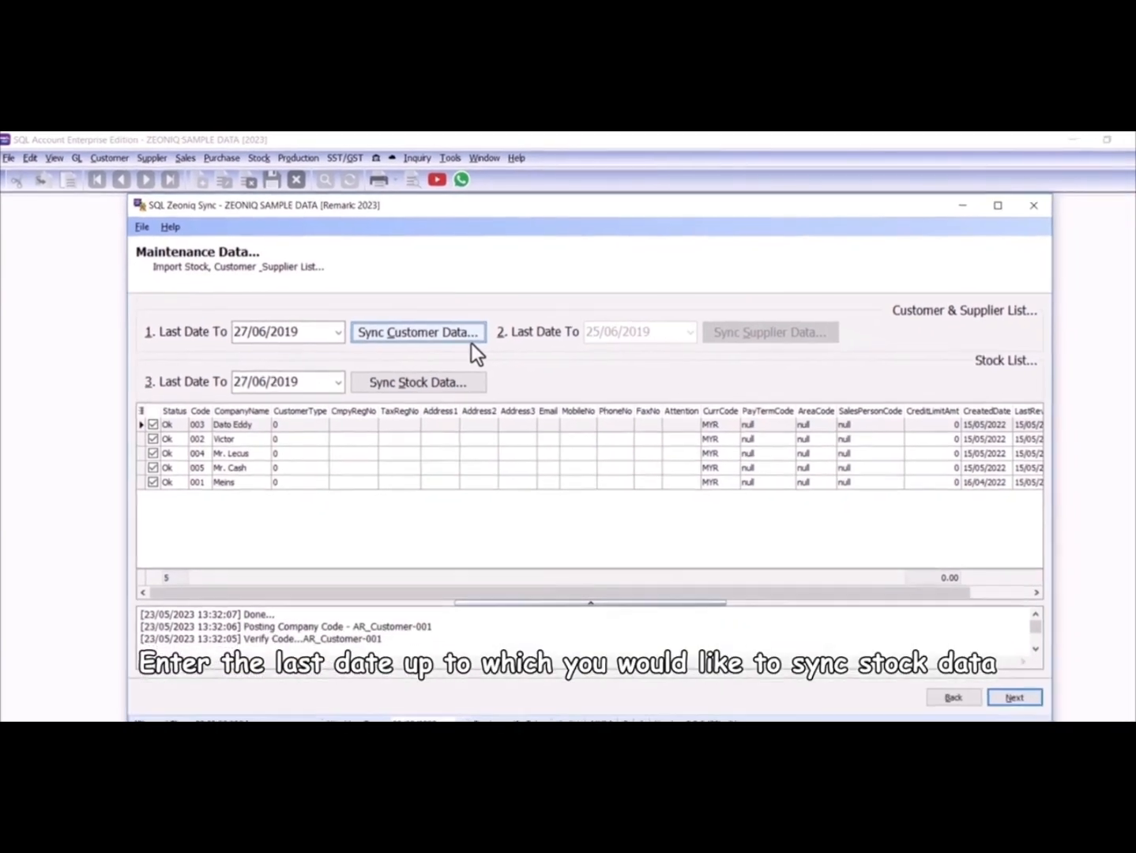
click(454, 379)
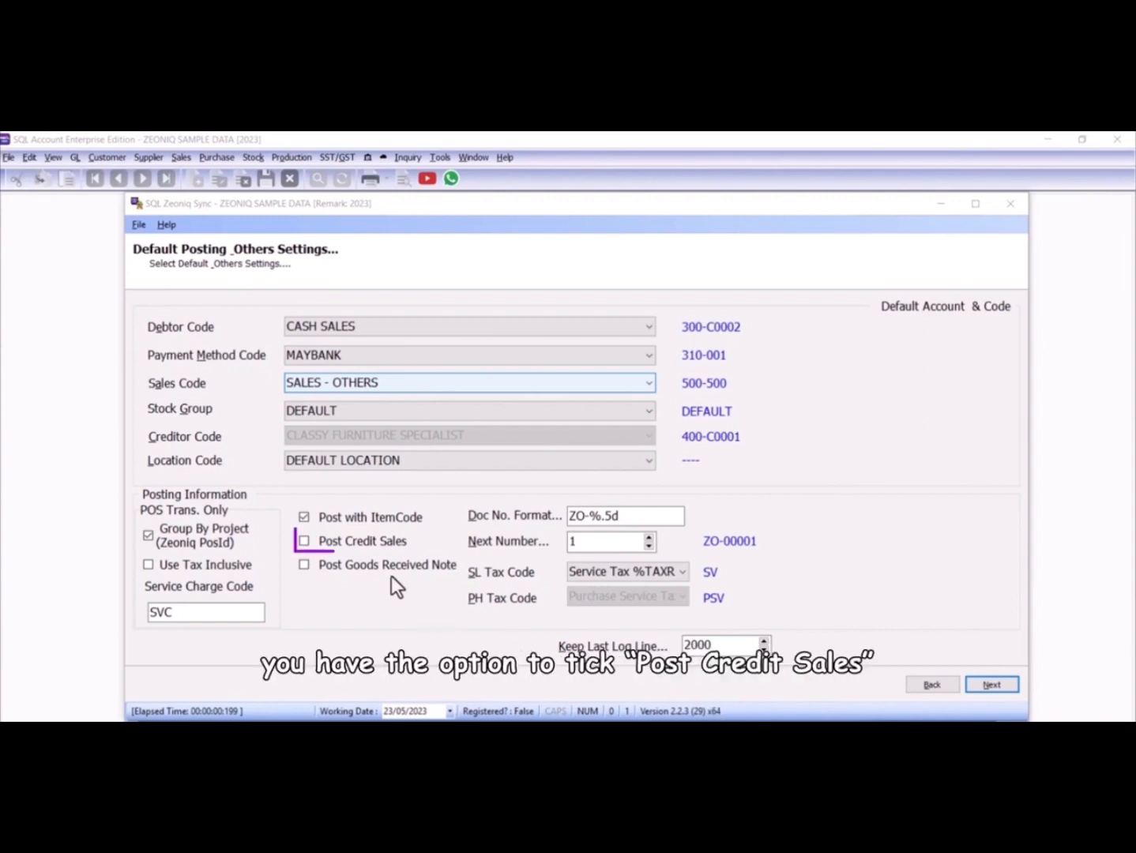
Tick Post Credit Sales and Post Goods Received Note on the Default Posting page
click(305, 542)
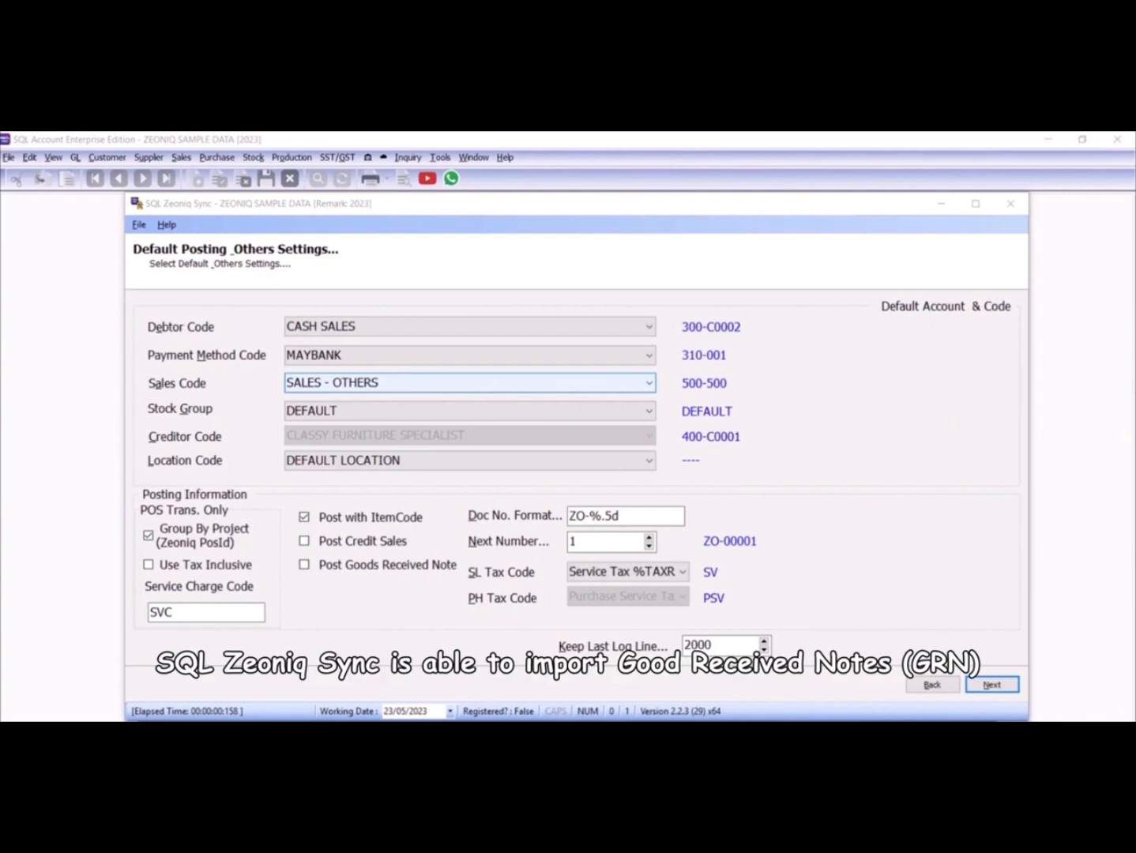
click(305, 565)
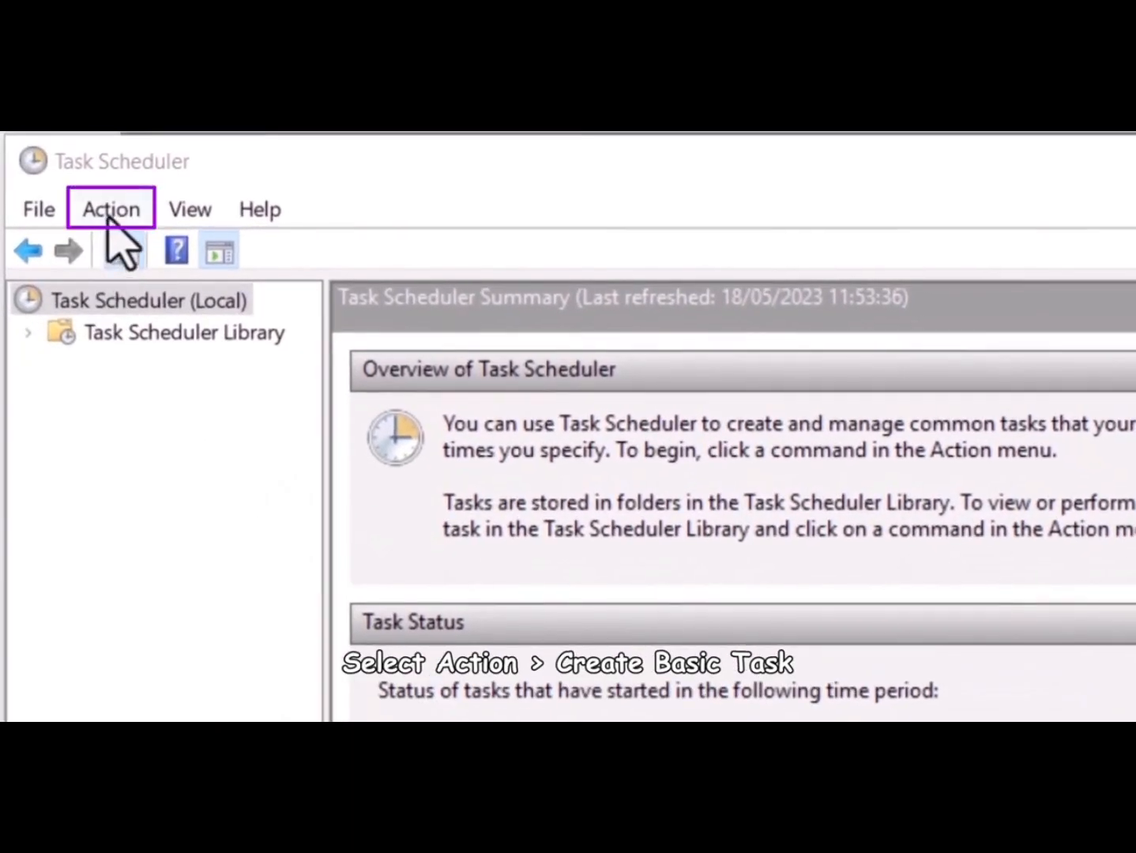
Start a basic task named 'SQL Zeoniq Sync' scheduled daily at 05:00
click(112, 210)
click(158, 293)
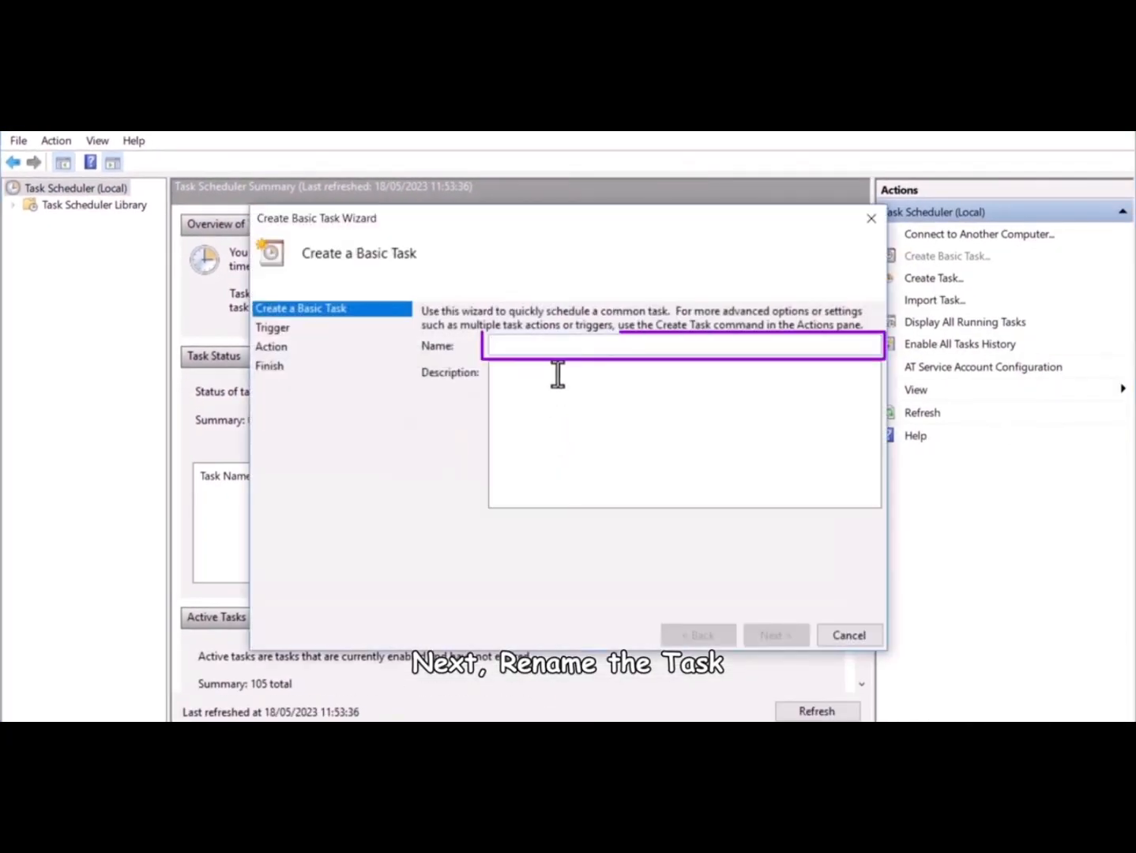
text(SQ)
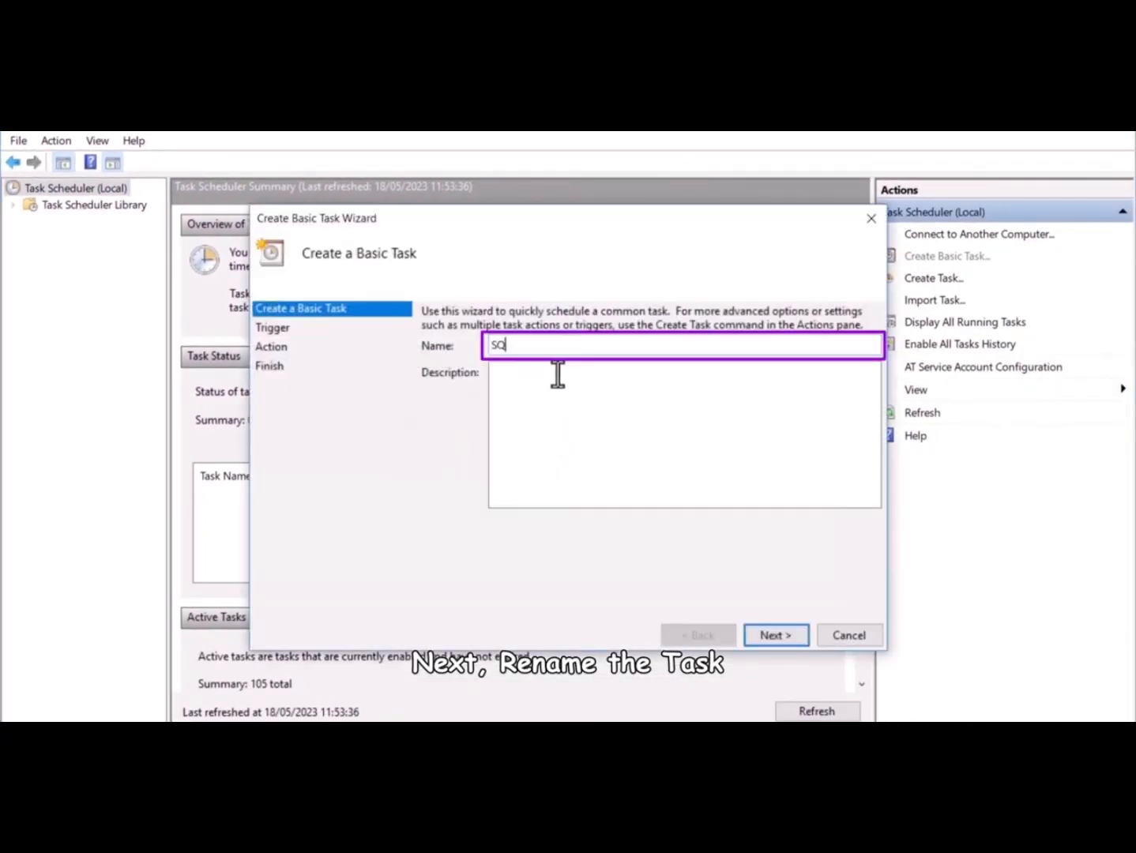
text(L Zeoniq S)
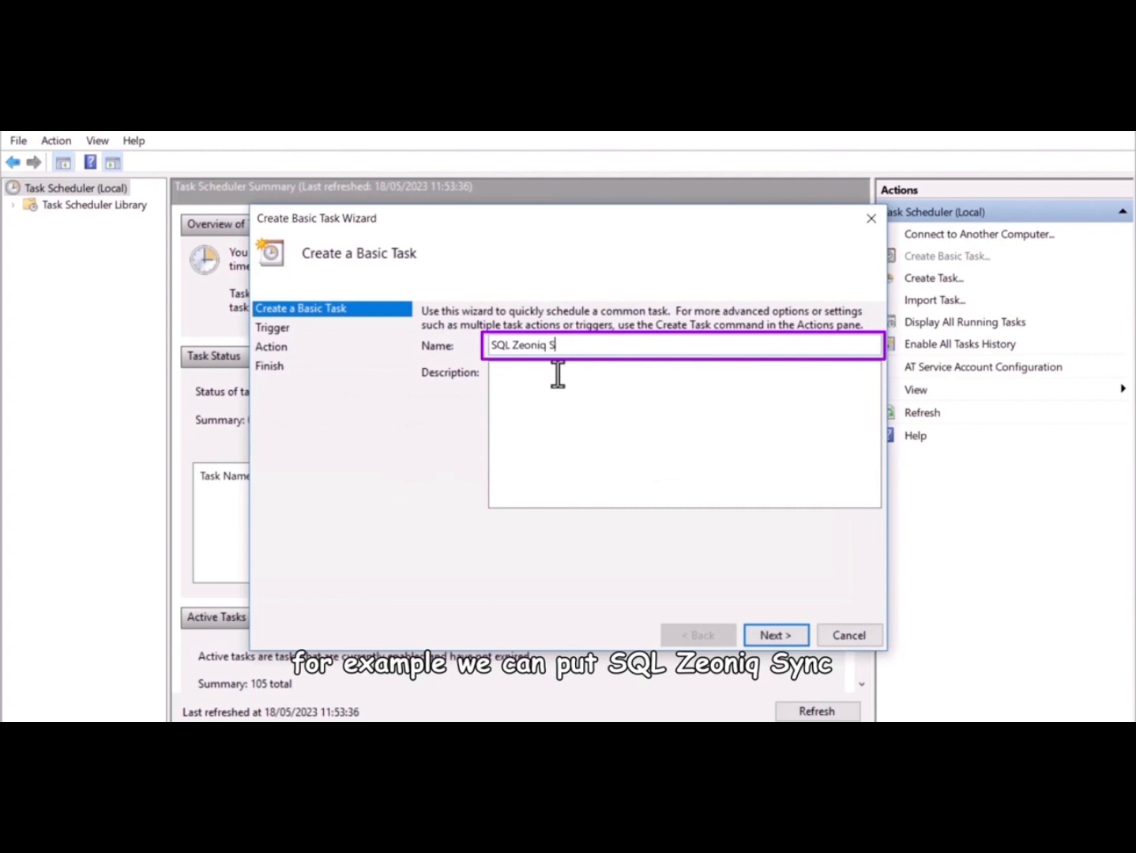
text(ync)
click(775, 634)
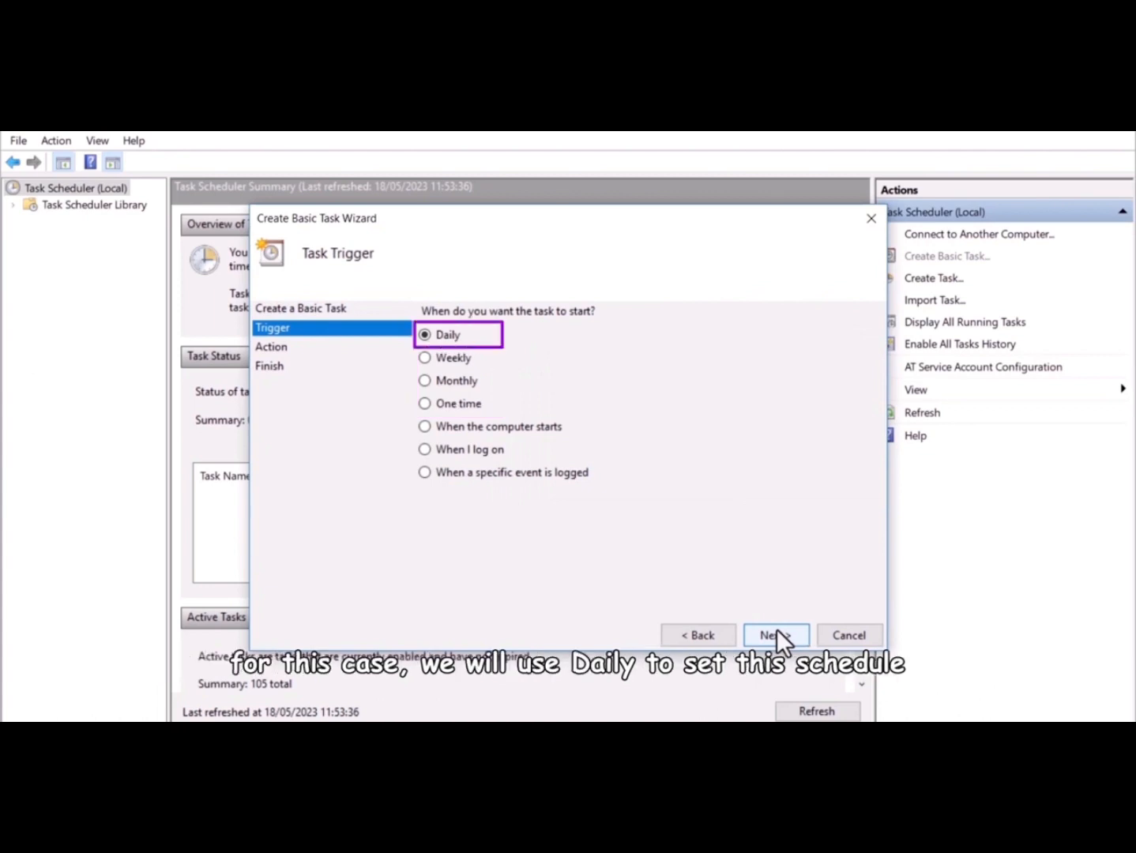
click(777, 630)
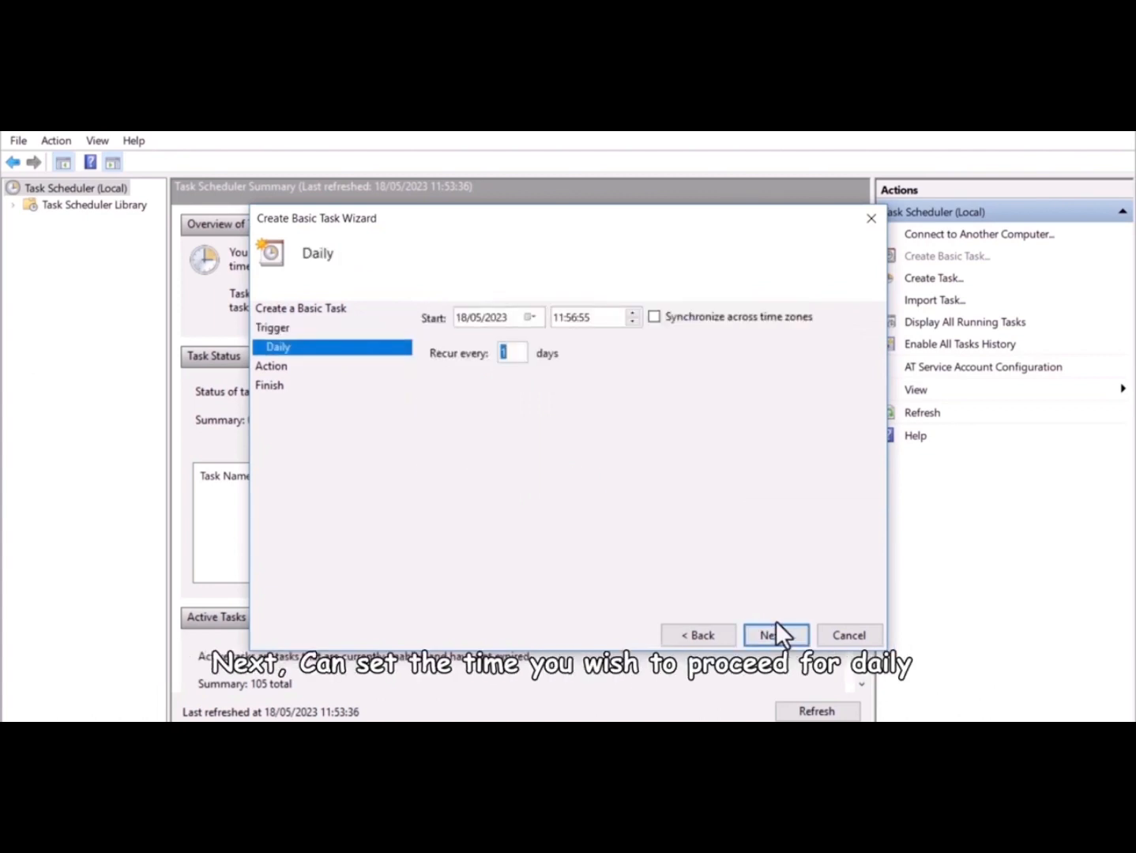
click(560, 320)
text(5)
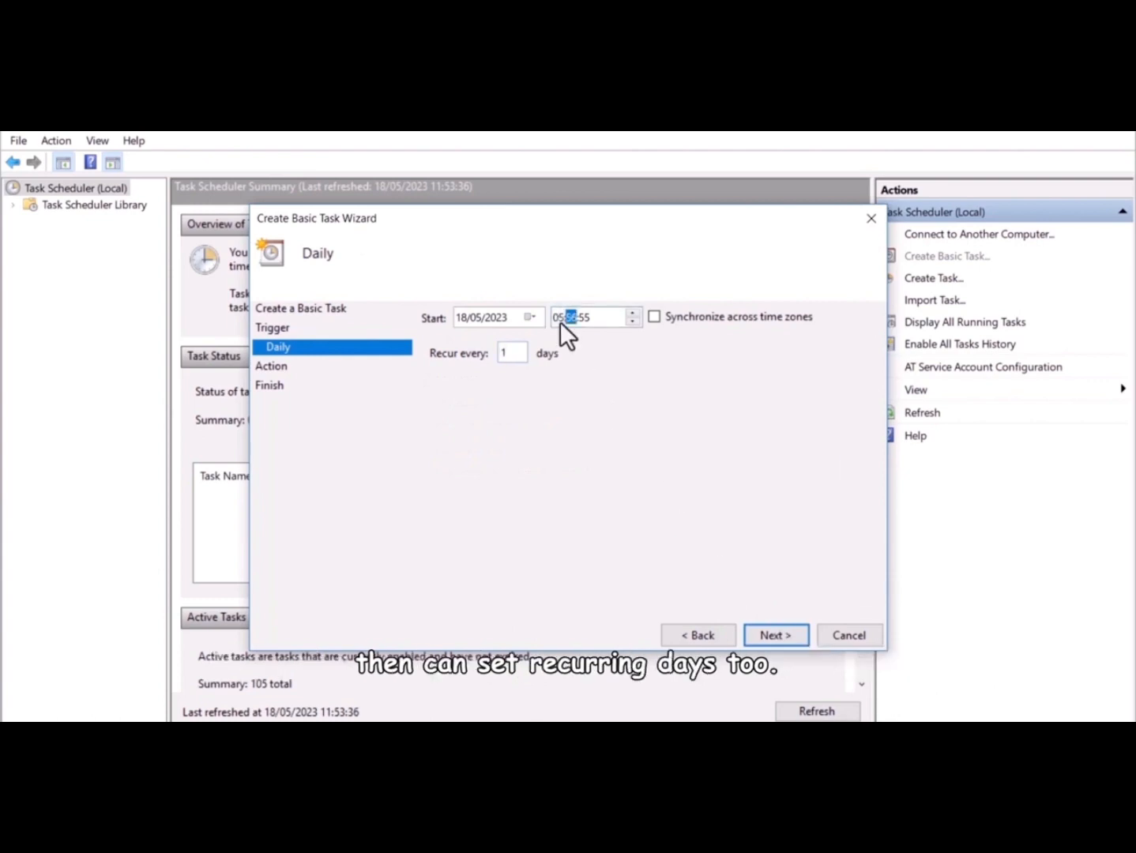
text(00)
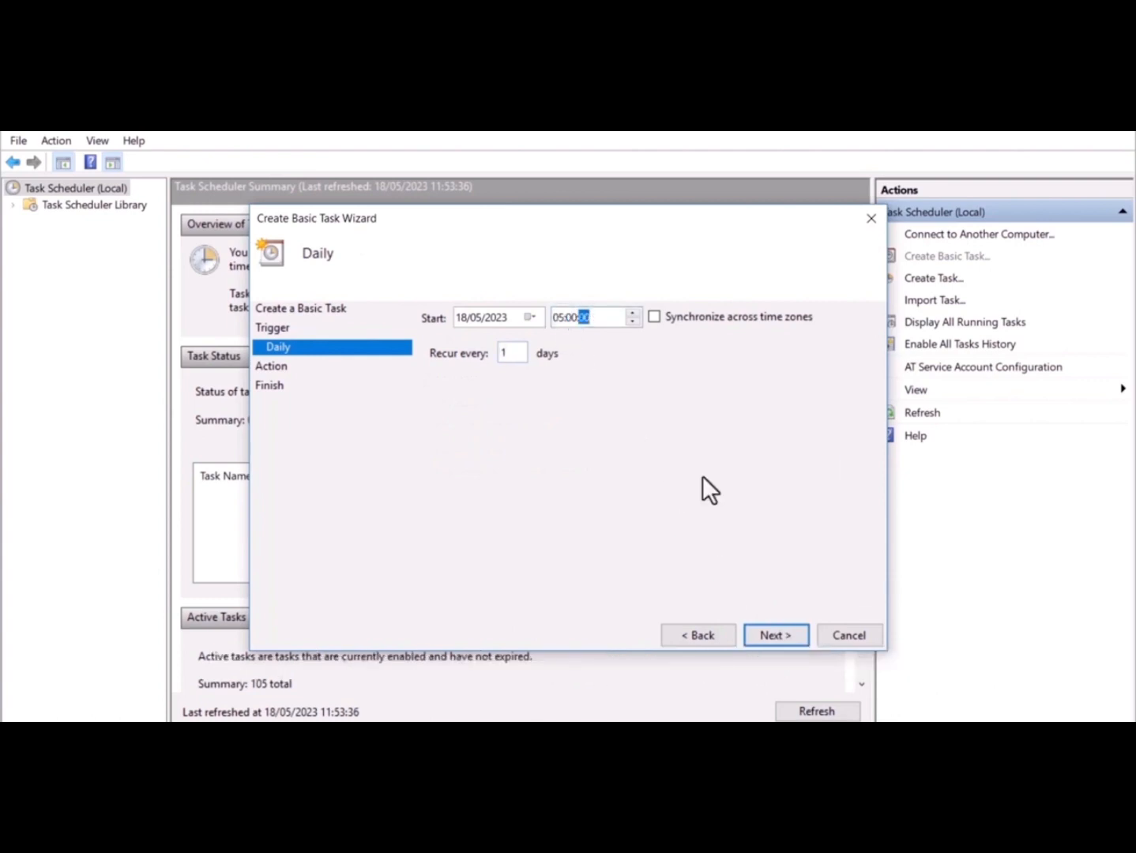
click(780, 632)
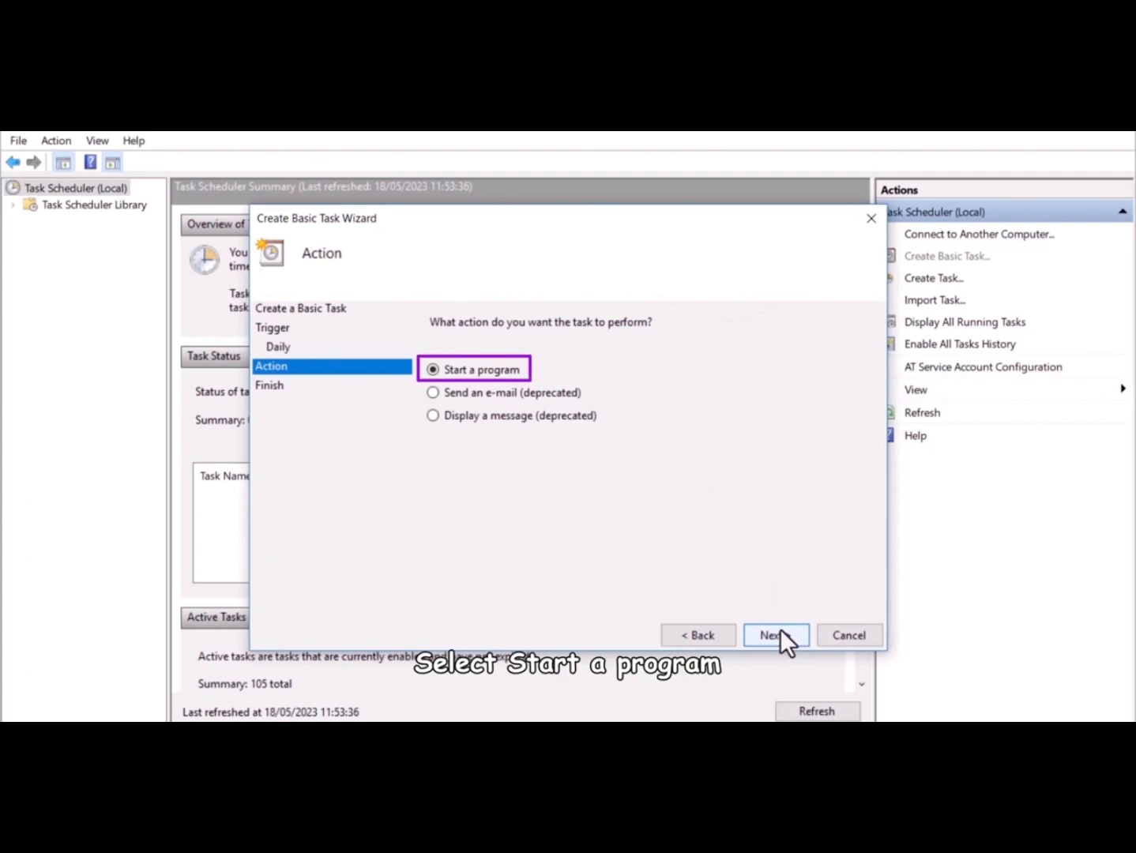
Make it run SQLZeoniqSync.exe with -Auto from its folder, opening properties on finish
click(780, 632)
click(822, 357)
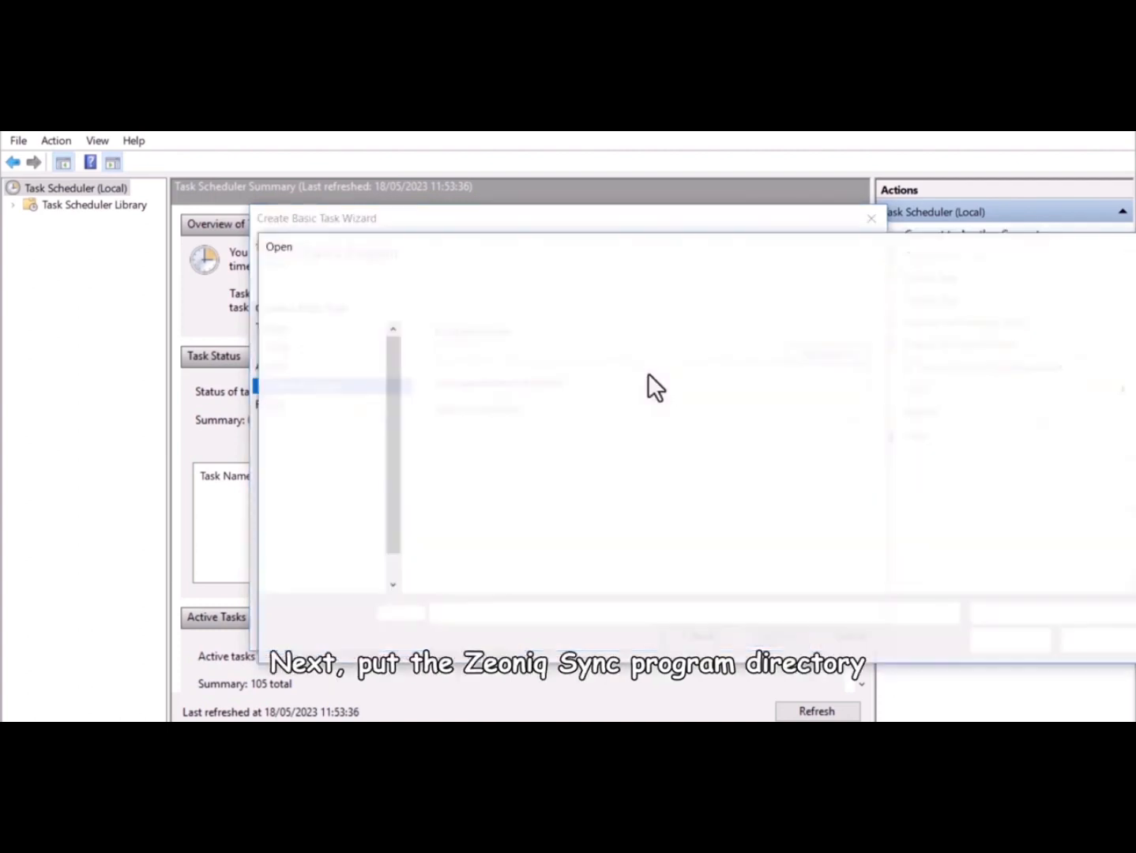
click(779, 386)
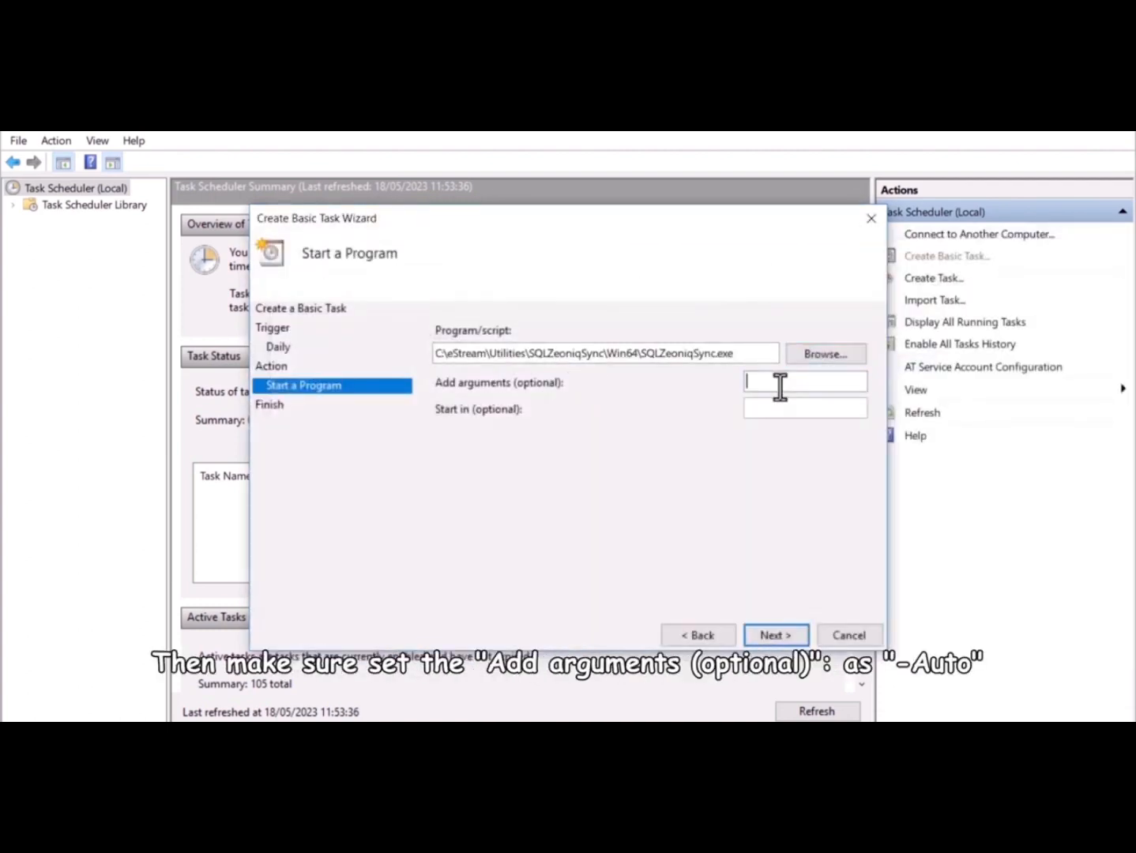
text(-Auto)
key(Tab)
key(ctrl+v)
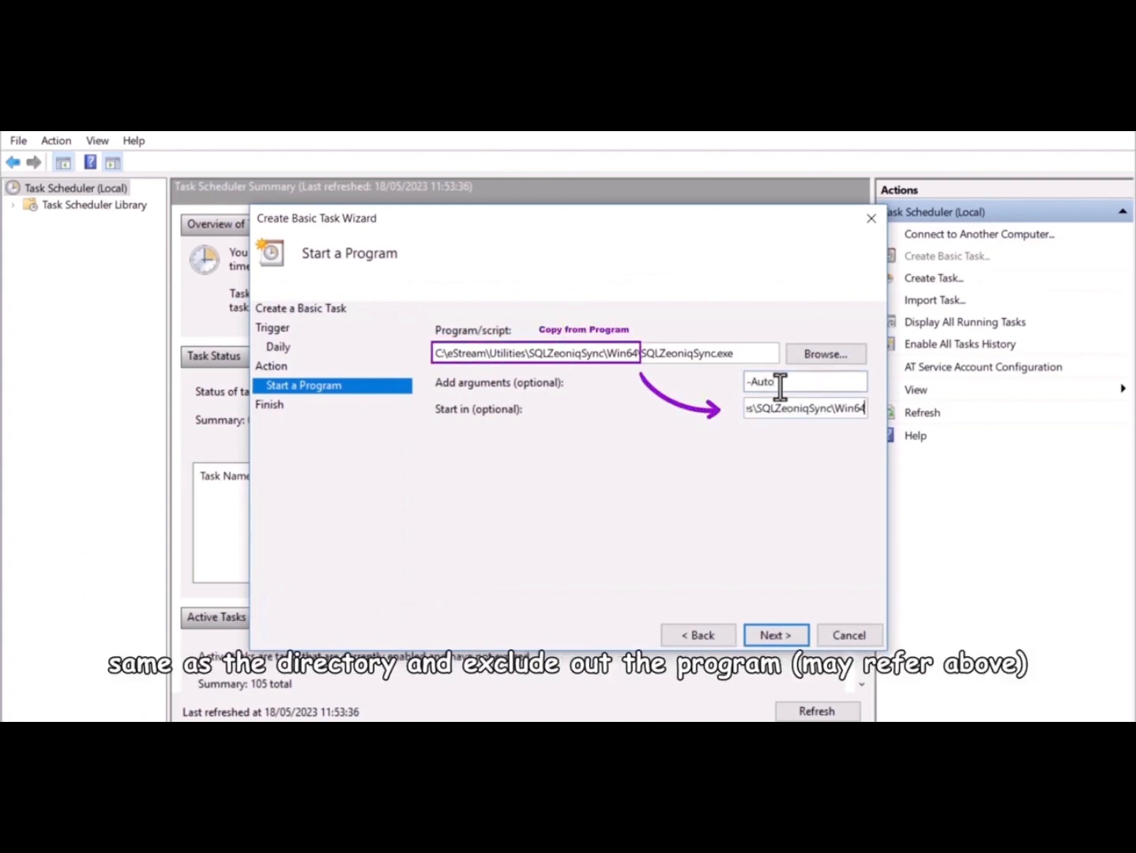
click(794, 637)
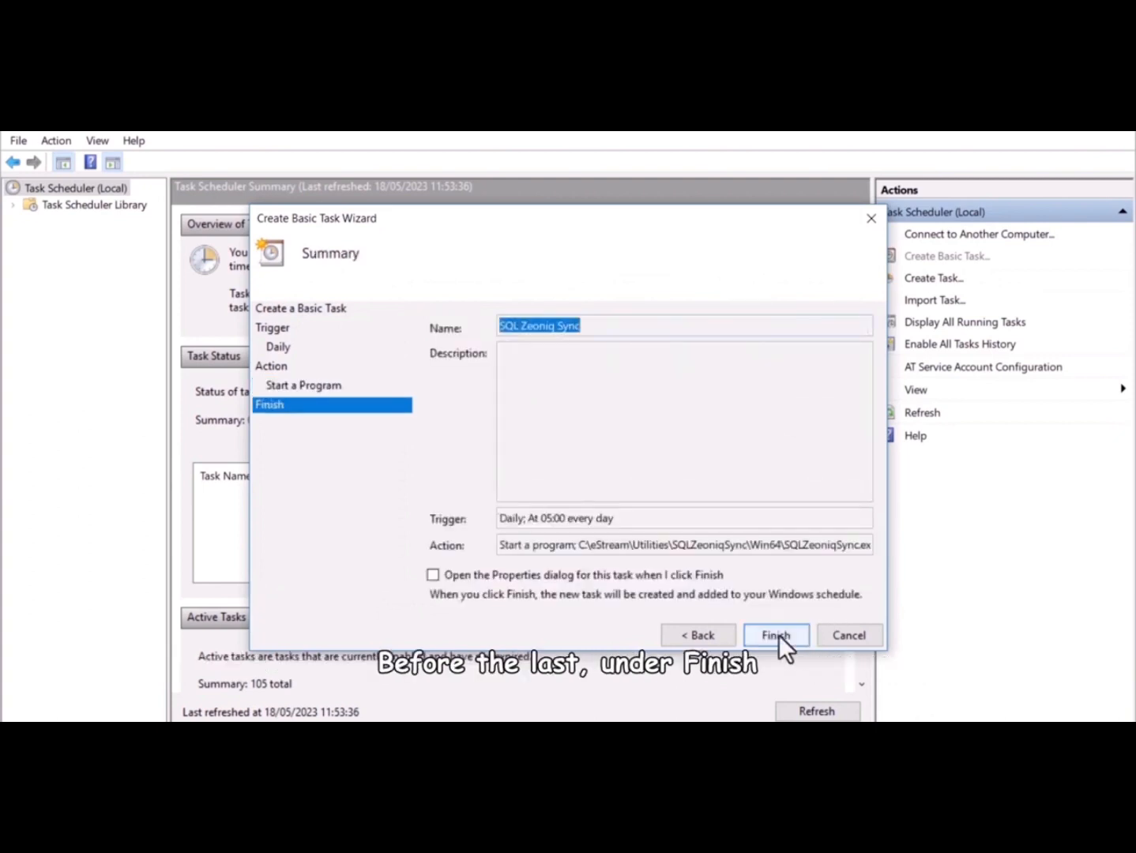
click(436, 578)
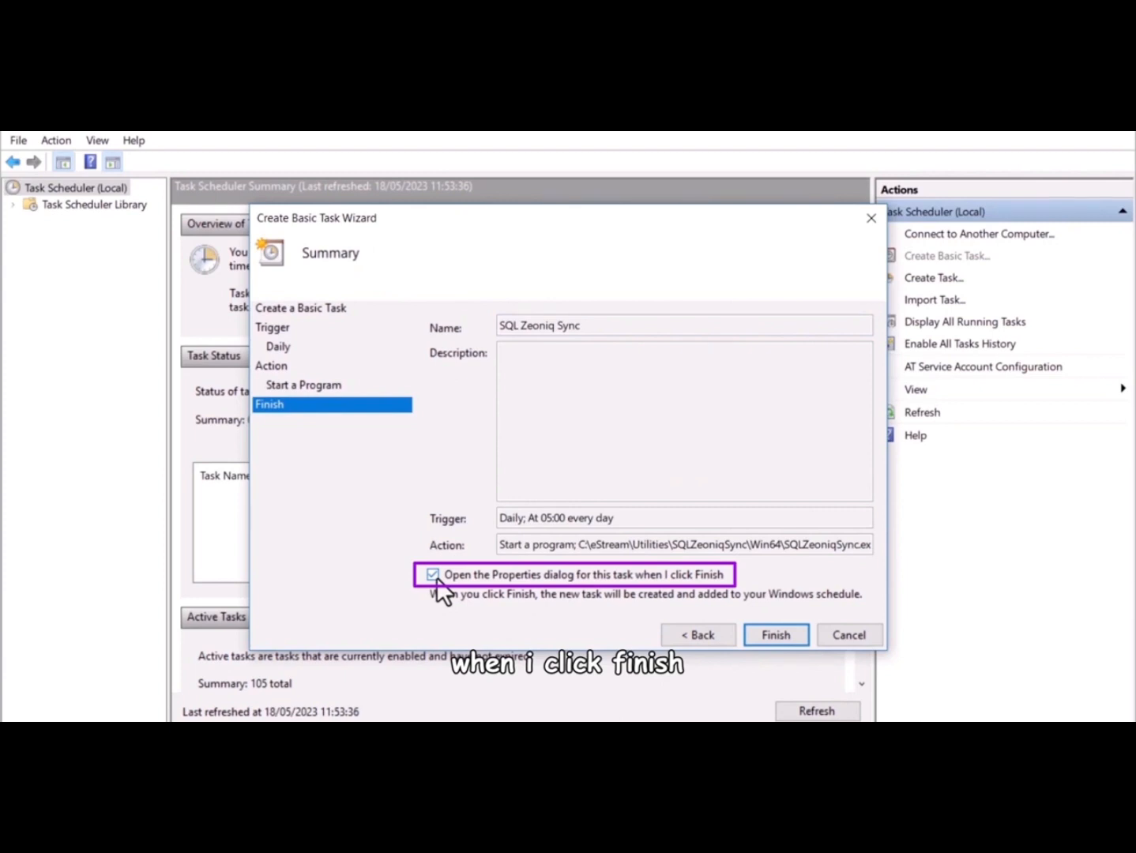
Finish the task, allow running when logged off, and change its Daily trigger to 06:15
click(771, 634)
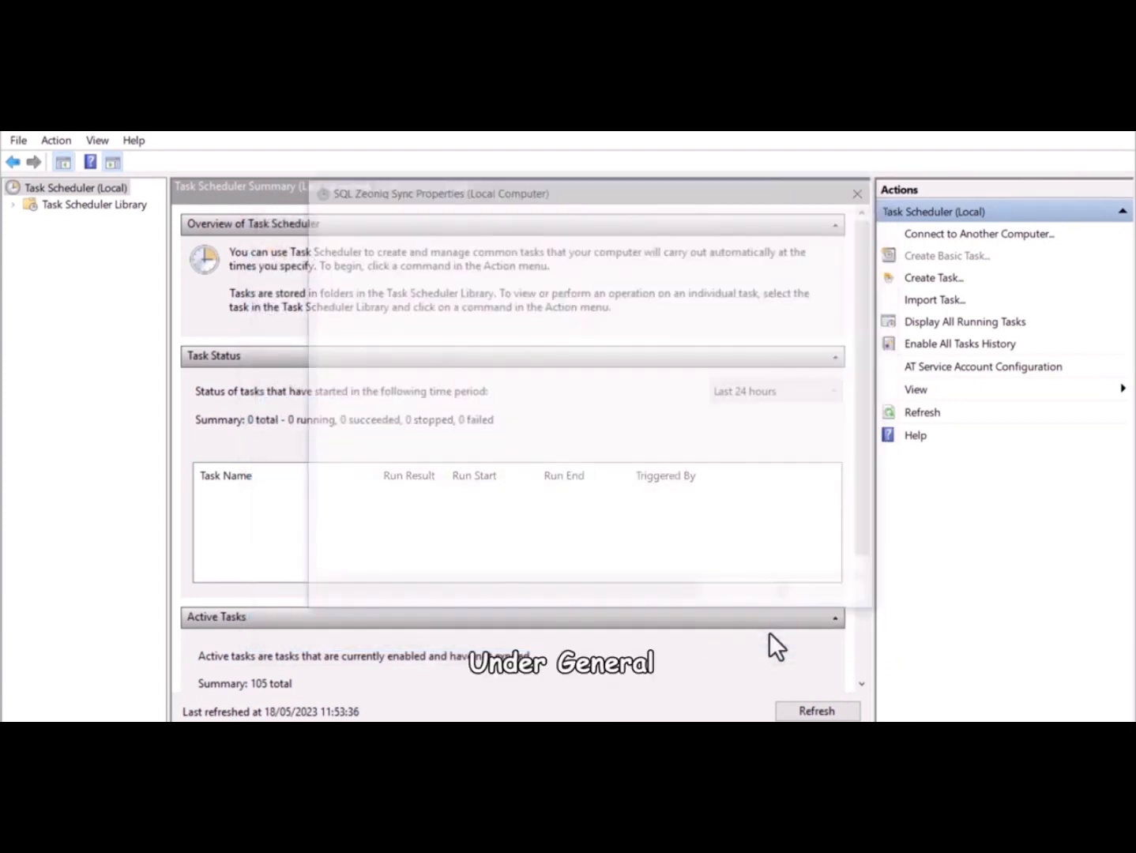
click(350, 484)
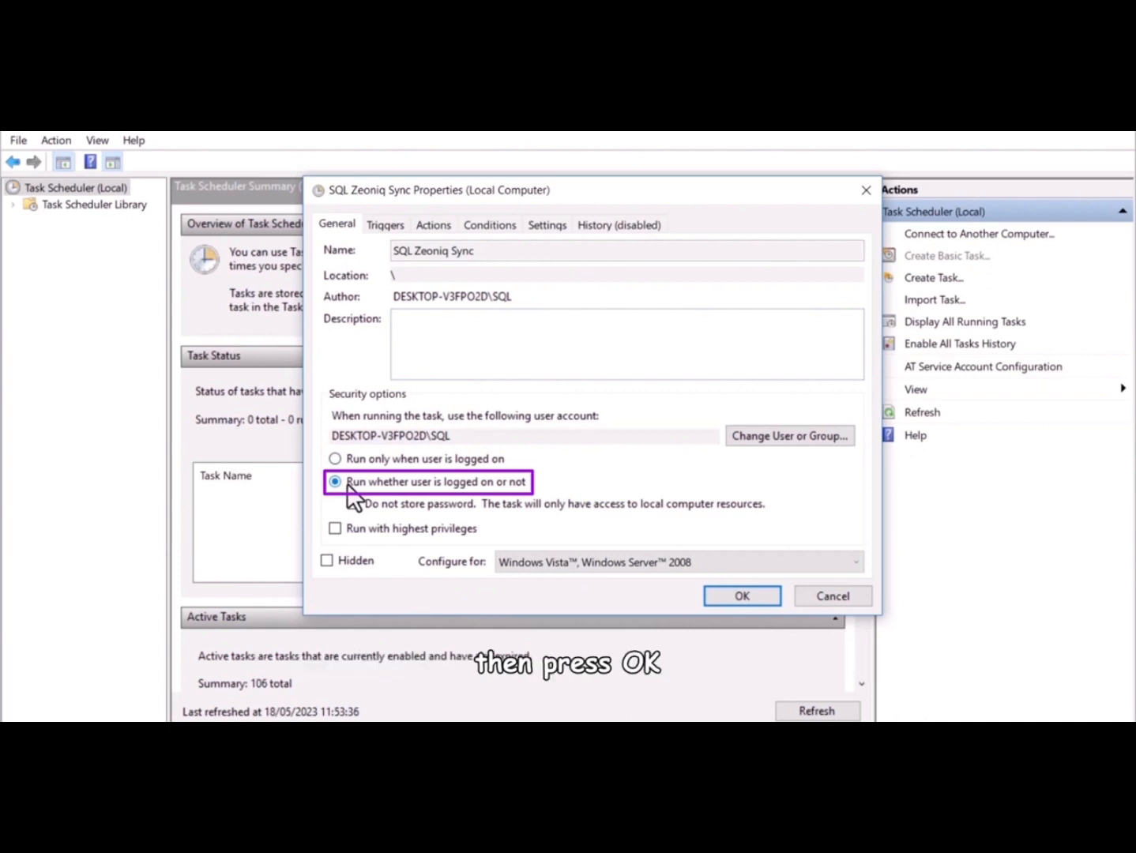
click(388, 224)
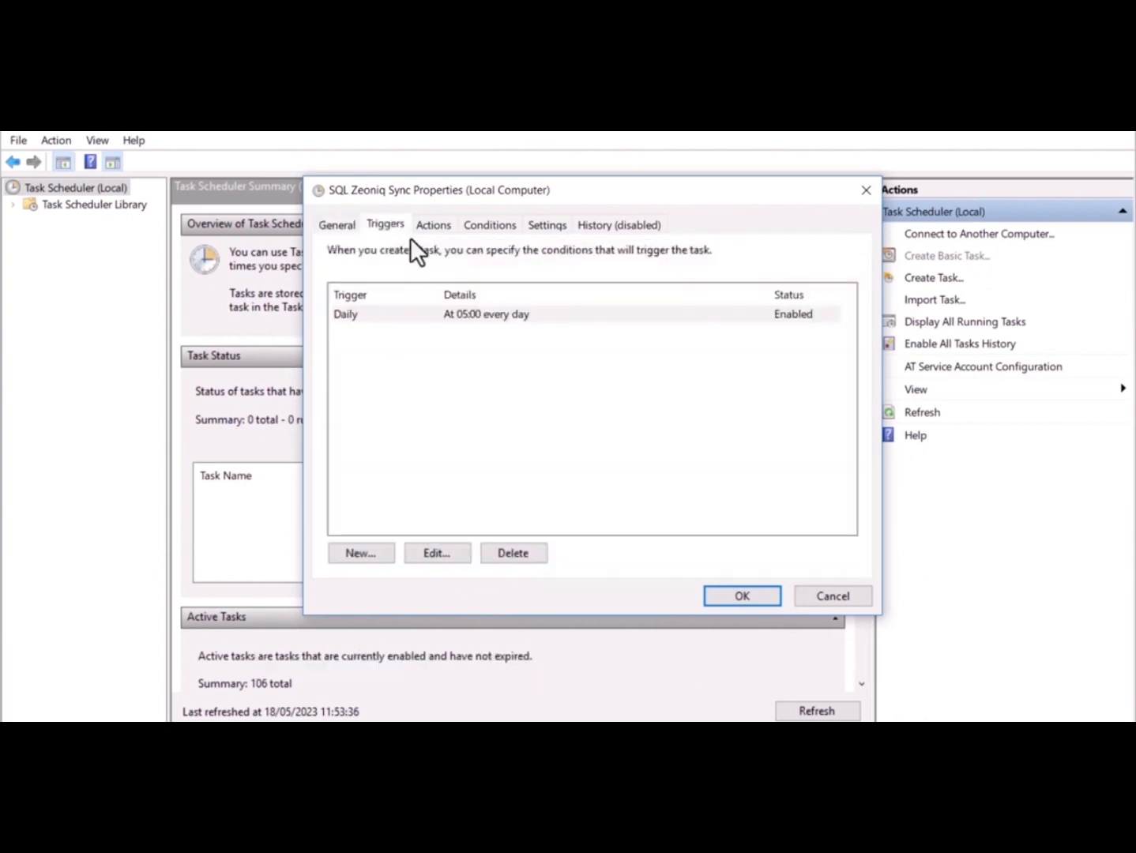
double_click(461, 308)
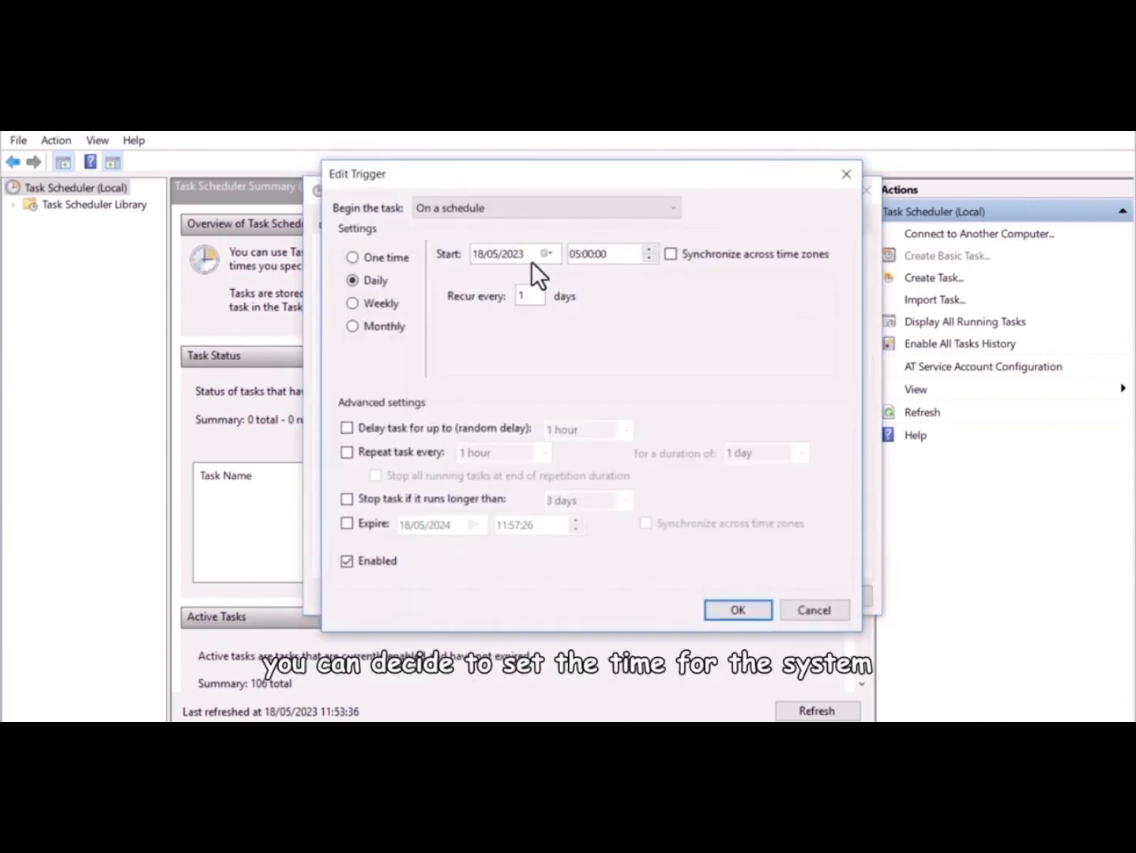
click(573, 255)
click(715, 610)
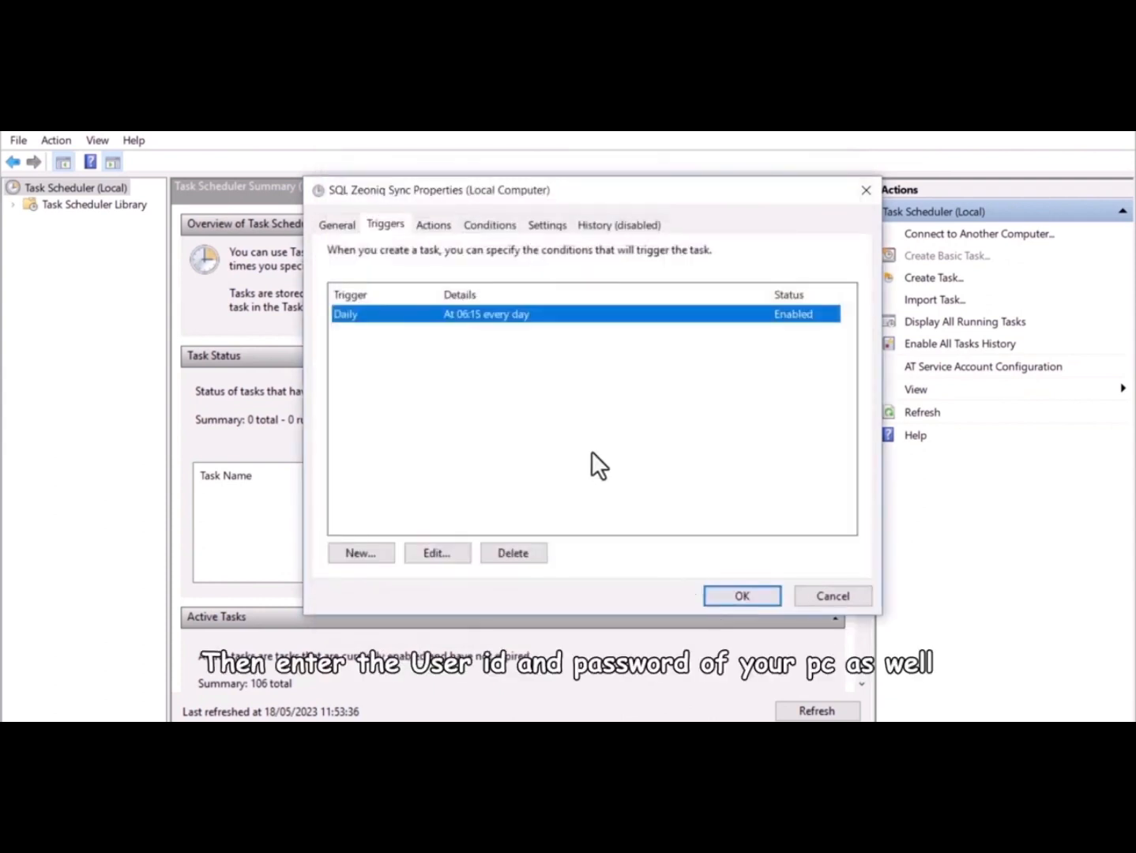